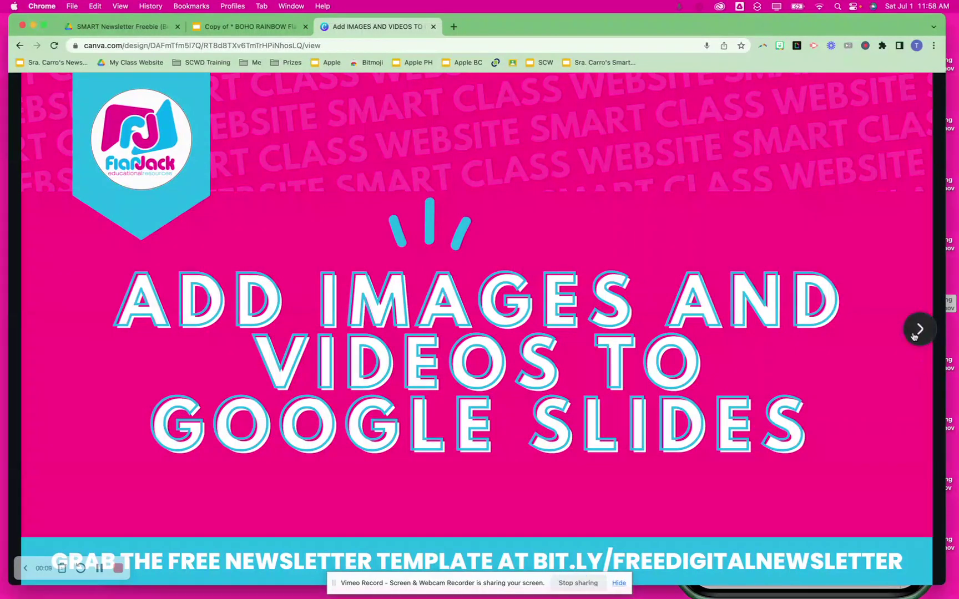
Step: Advance the Canva presentation to slide 2, the free Boho Rainbow template download slide
click(919, 332)
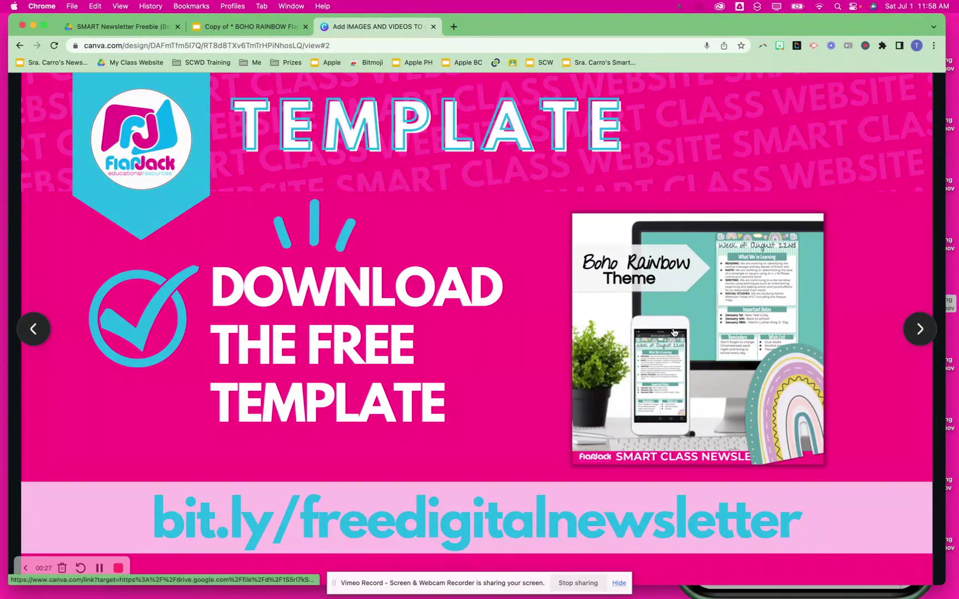
Step: Check the Drive freebie PDF and the newsletter copy in Slides, then return to Canva
click(154, 29)
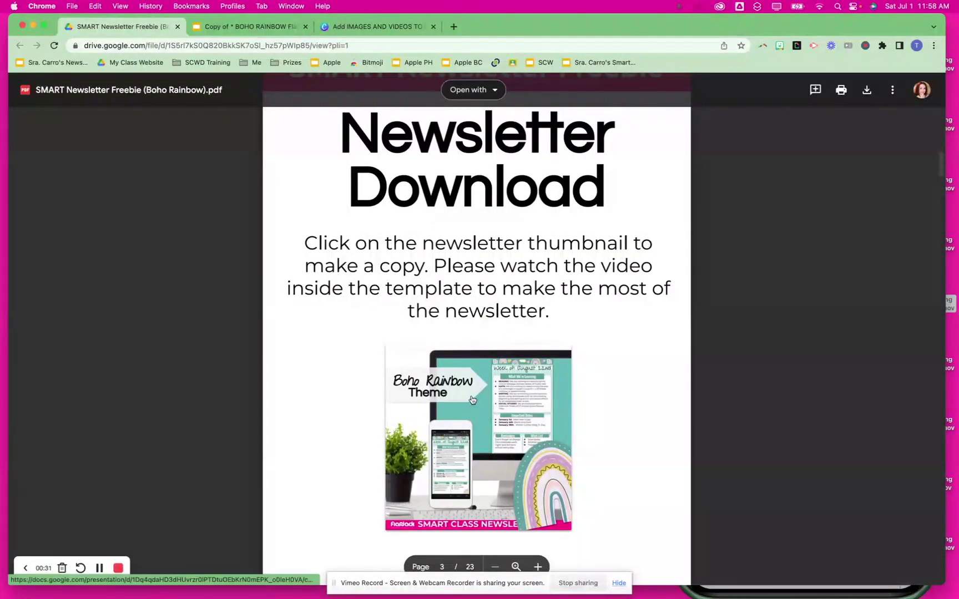
click(244, 26)
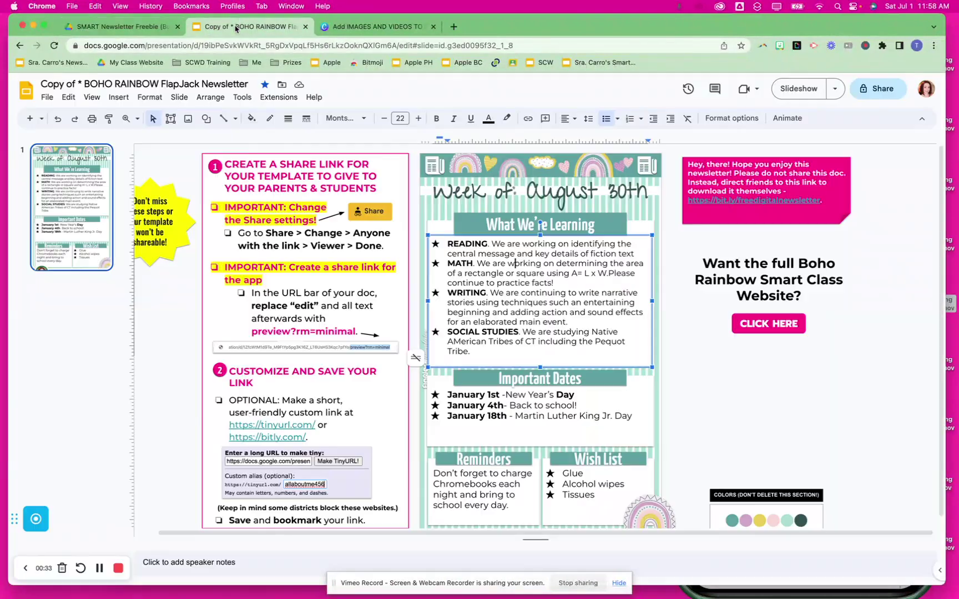
click(370, 27)
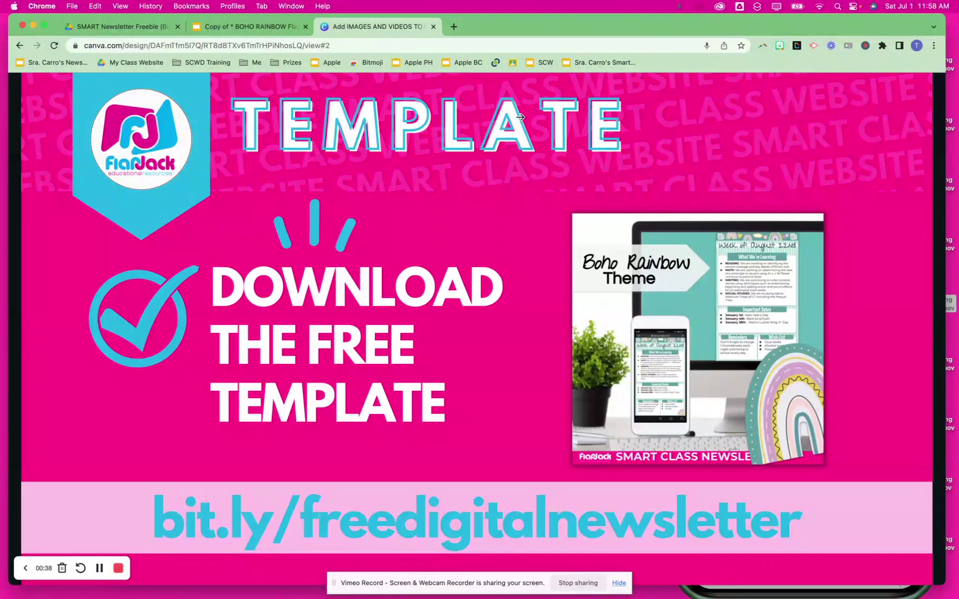
Step: Advance past Terms of Use to the 'On your phone' slide and bring the iPhone mirror forward
mouse_move(912, 336)
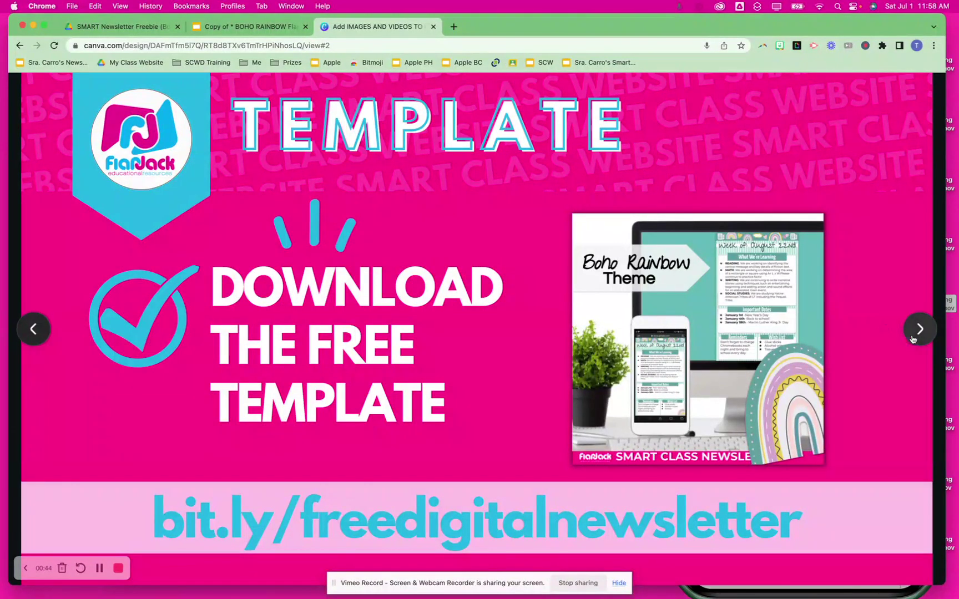
click(919, 333)
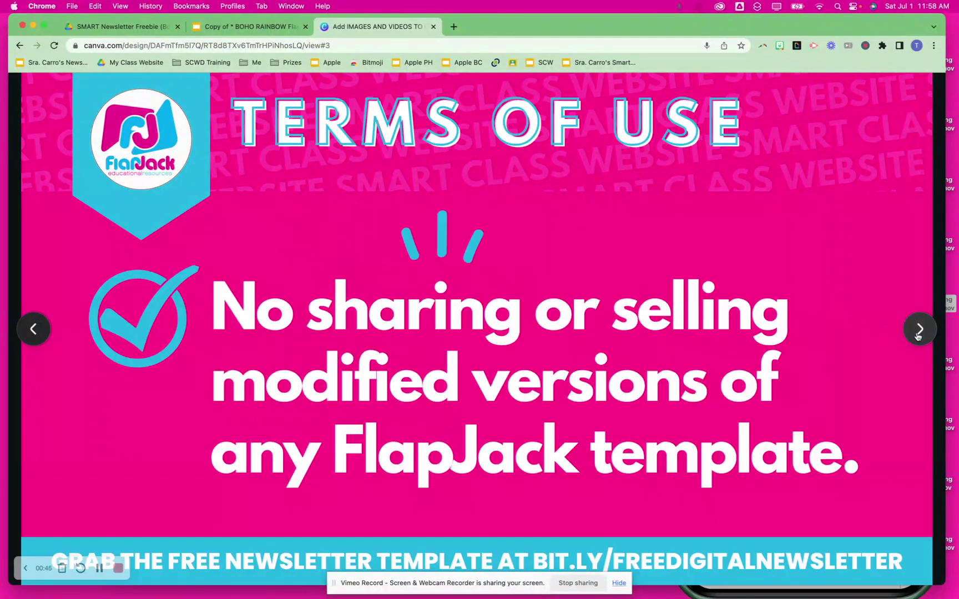
click(919, 331)
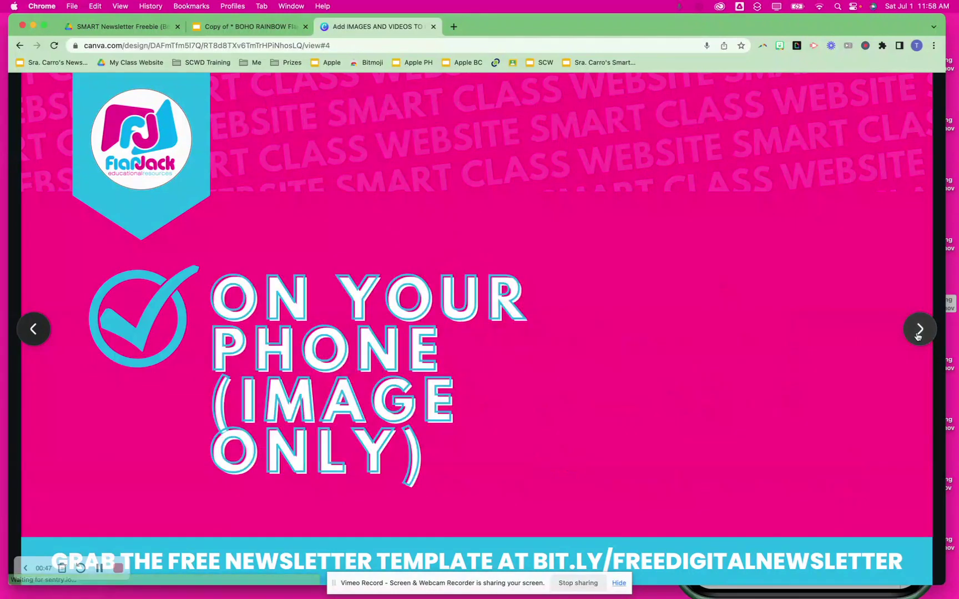
click(822, 595)
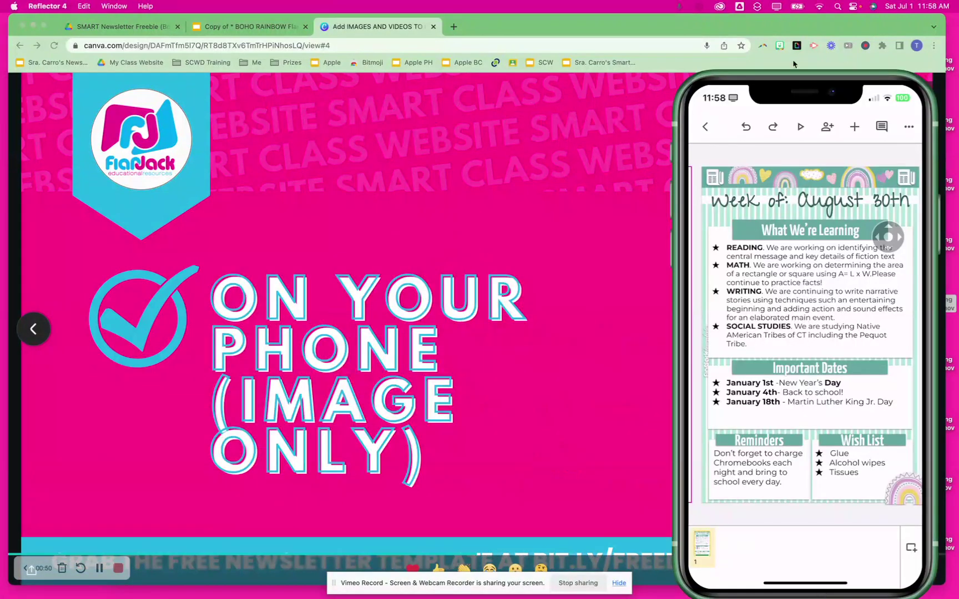
Step: Move the phone mirror window aside and advance to the 'Add images on desktop' slide
drag(827, 91, 792, 91)
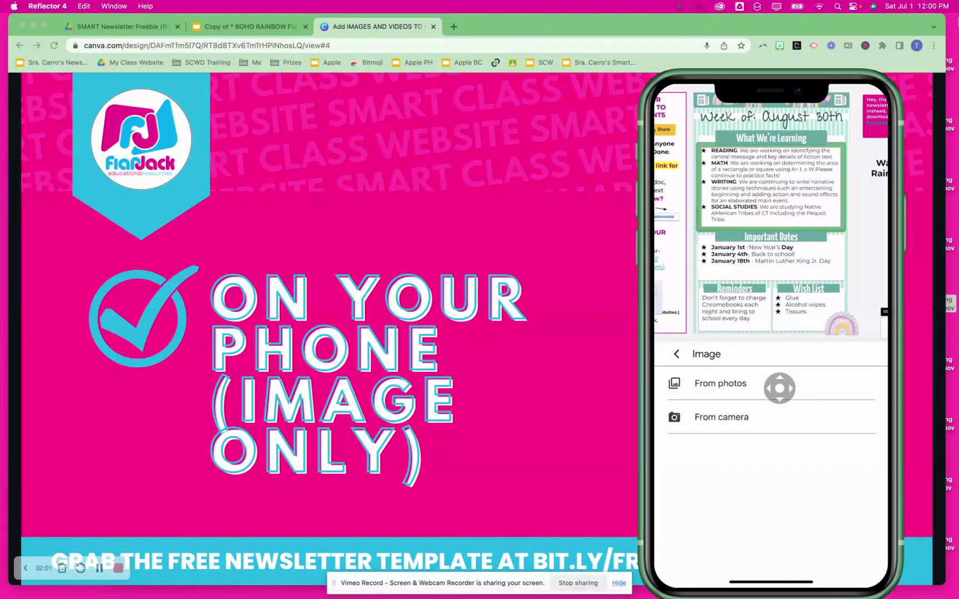
click(920, 330)
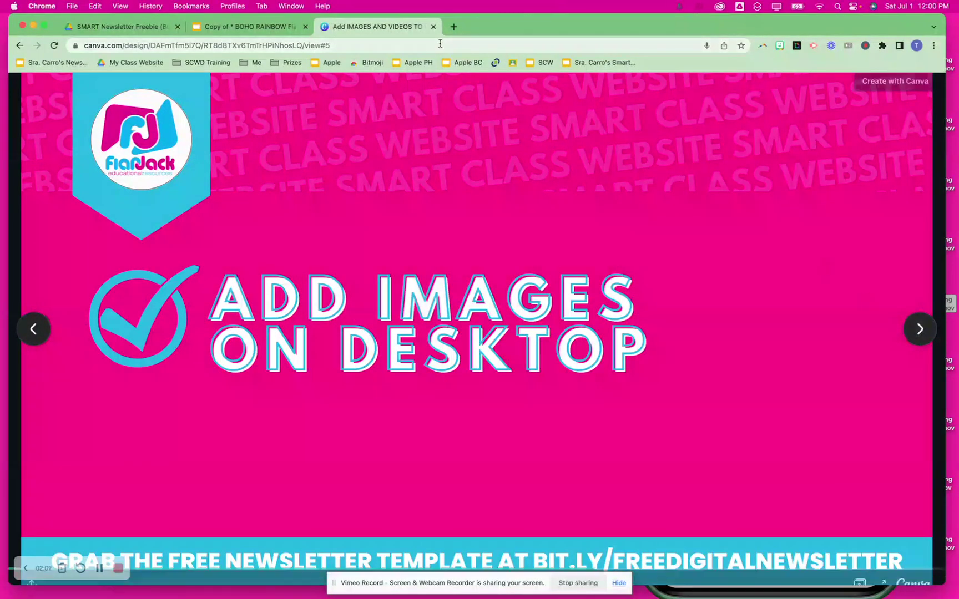
Step: Switch to the newsletter copy and look at the Insert > Image options without inserting anything
click(266, 29)
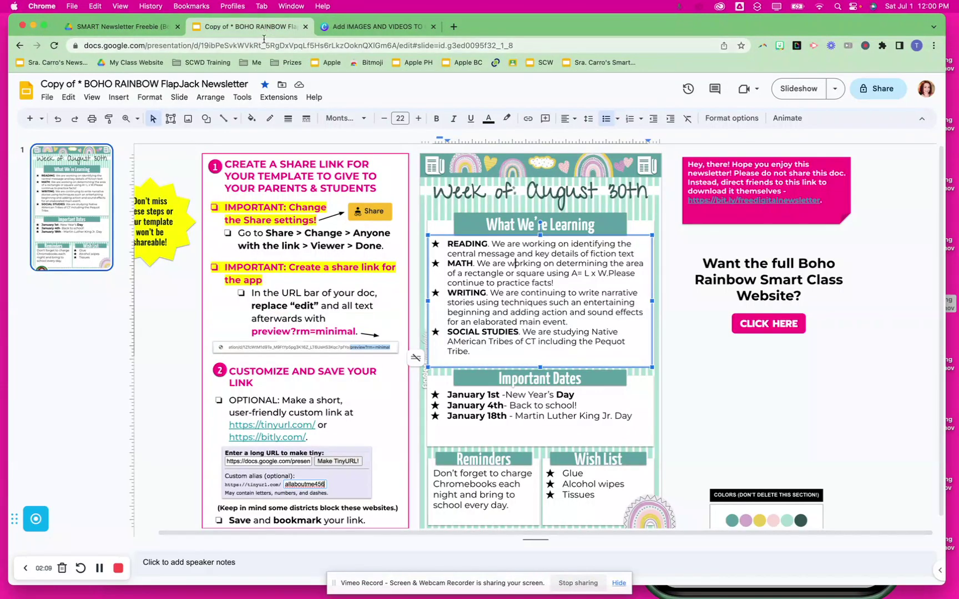
click(119, 97)
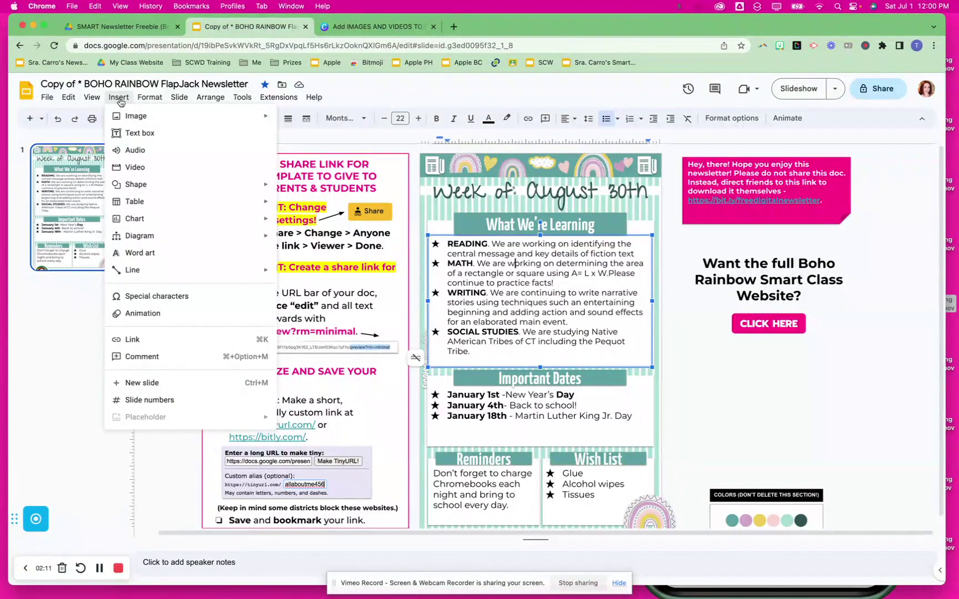
mouse_move(158, 117)
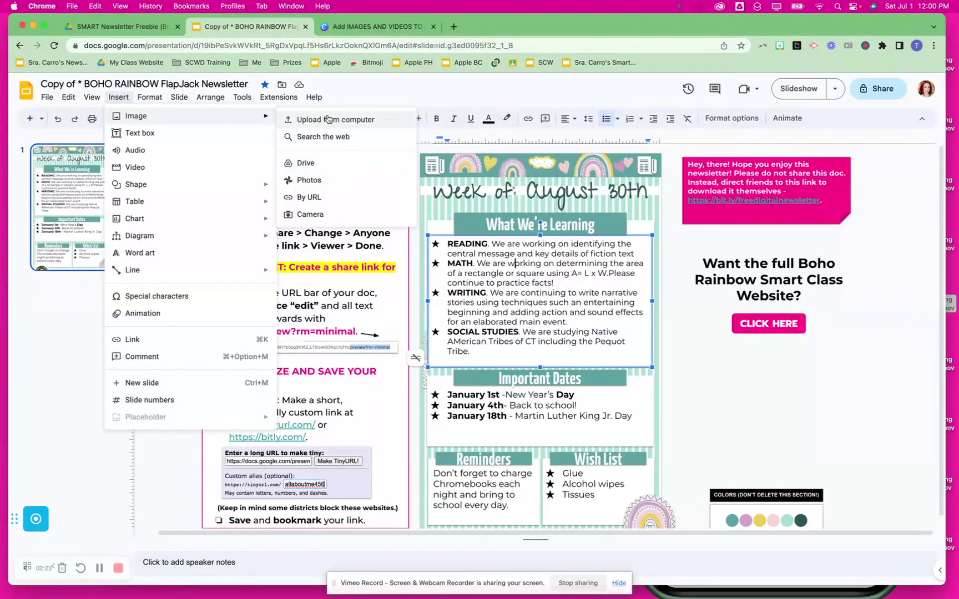
click(160, 482)
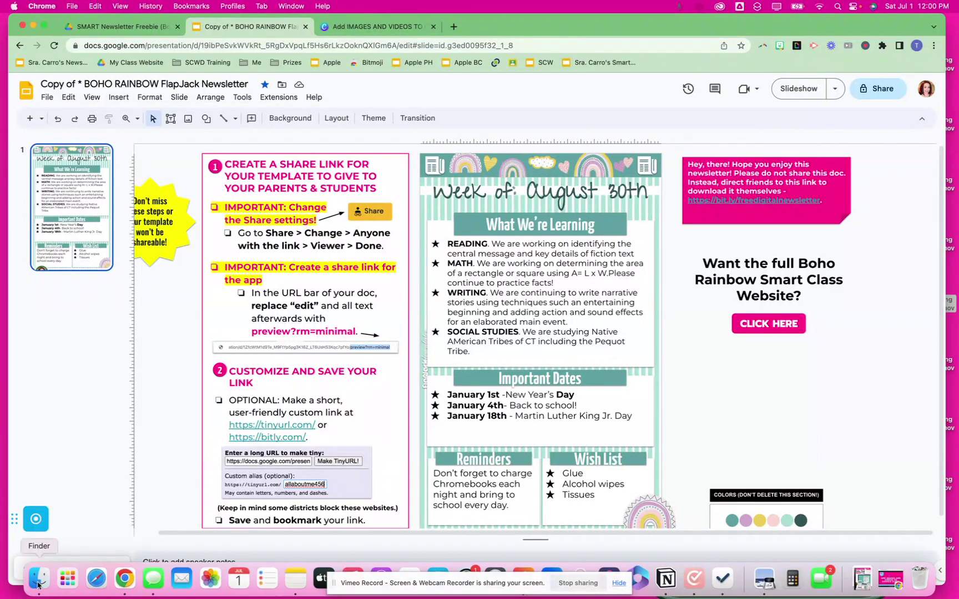
Step: Drag Smart Newsletter Boho Rainbow Square Previews.png from Finder onto the slide and shrink it over Wish List
click(37, 585)
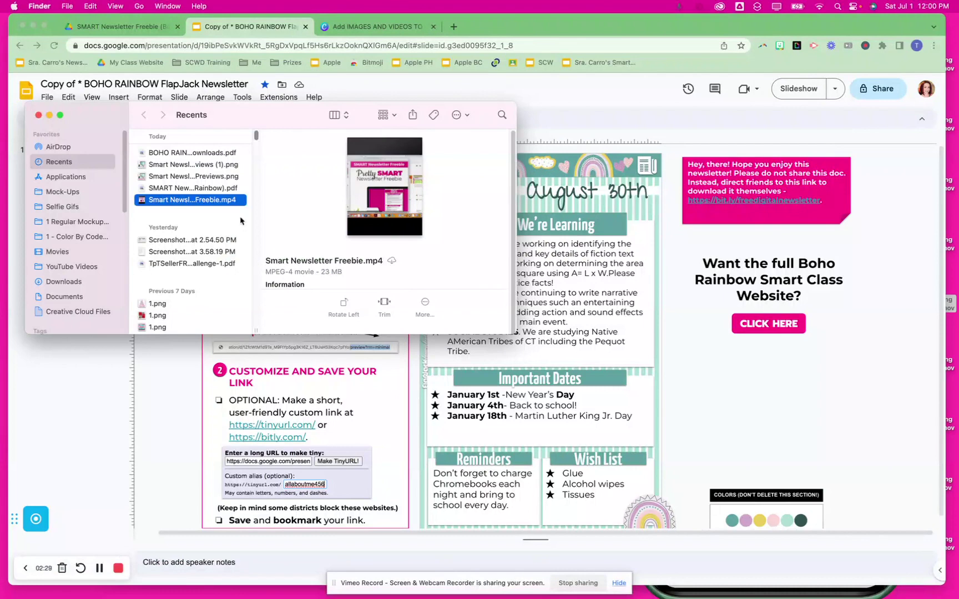
click(221, 176)
drag(215, 176, 731, 425)
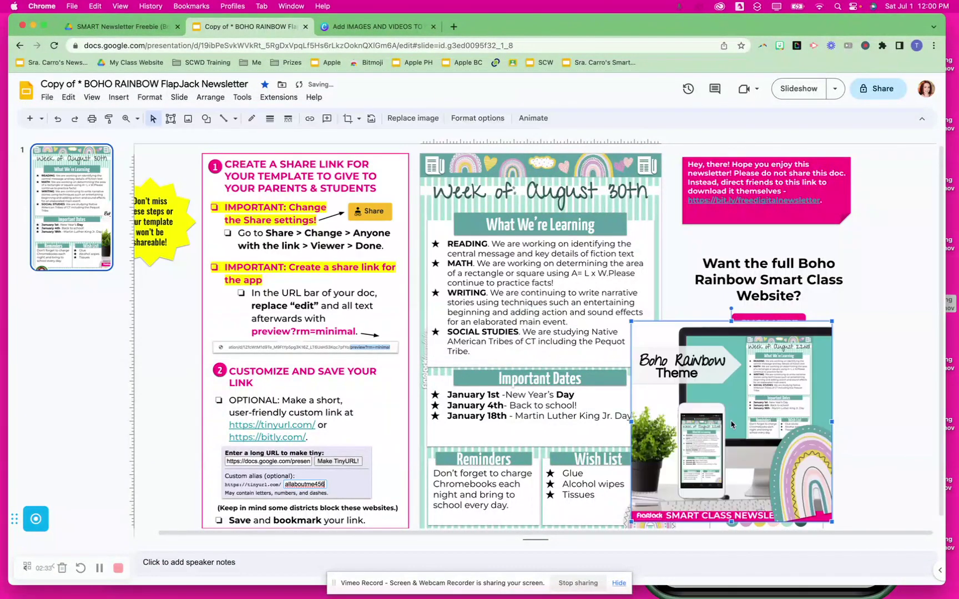
drag(734, 426, 733, 423)
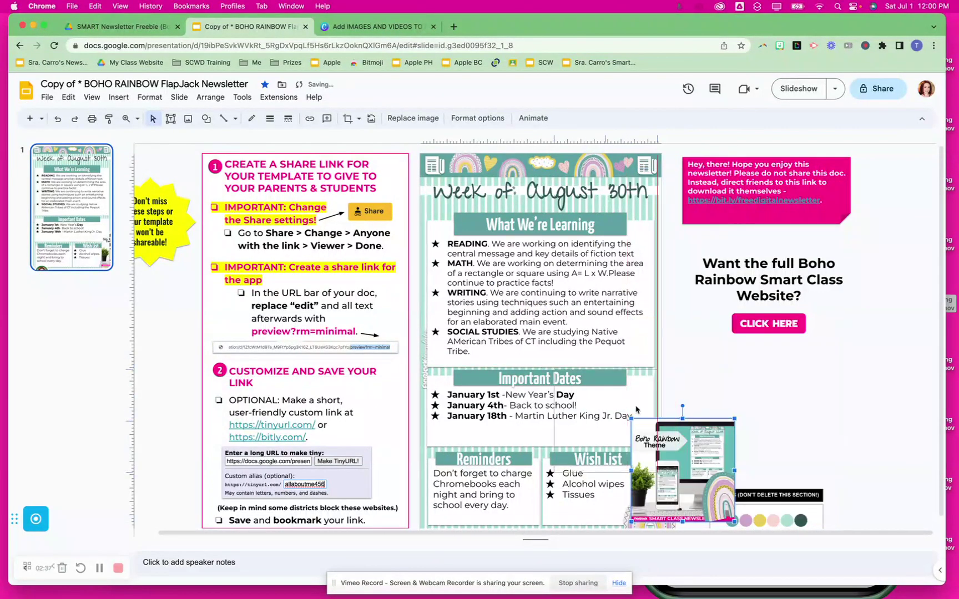
drag(713, 361, 637, 409)
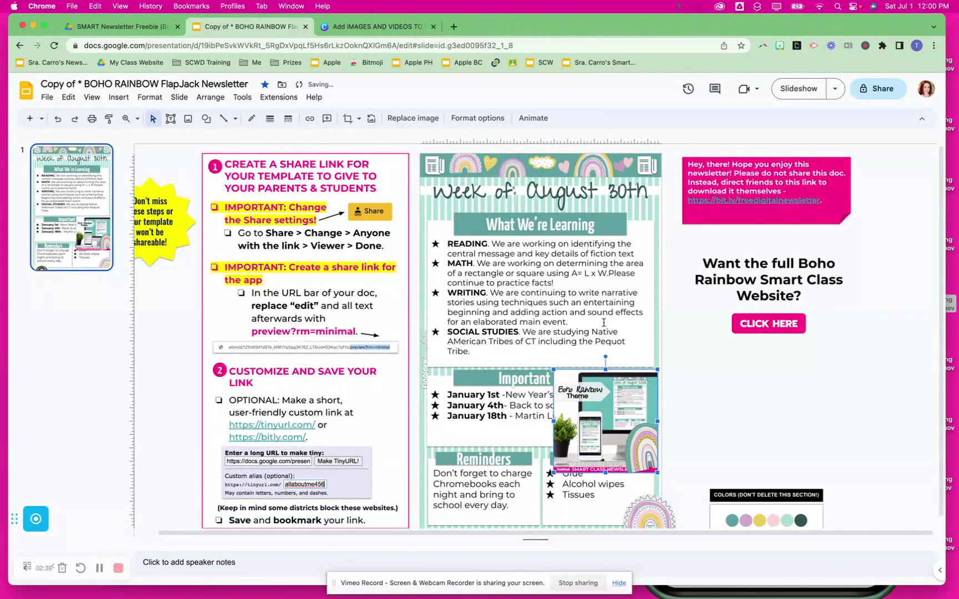
Step: Try a drop shadow and reflection on the preview image in Format options, then remove both
click(480, 119)
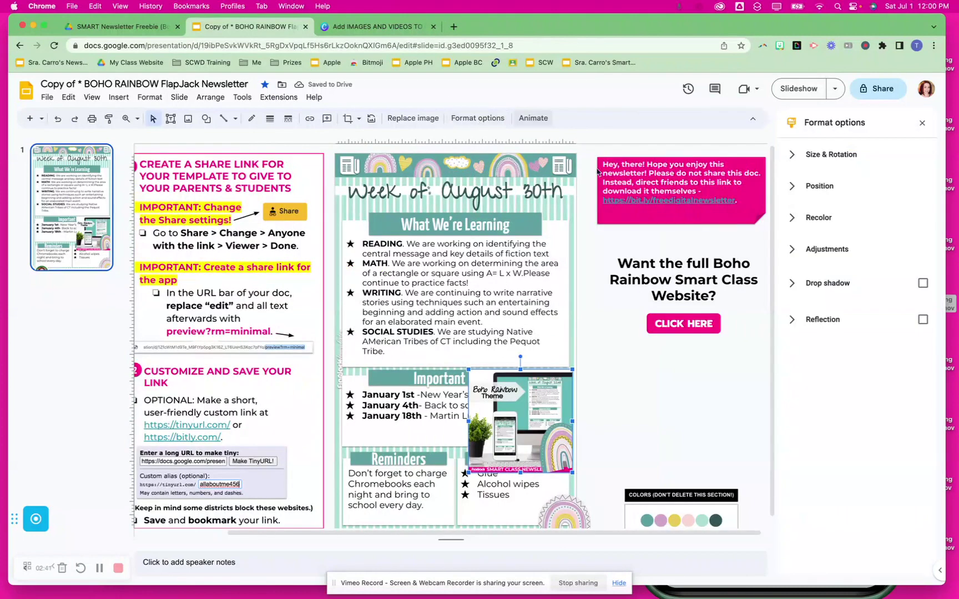
click(923, 283)
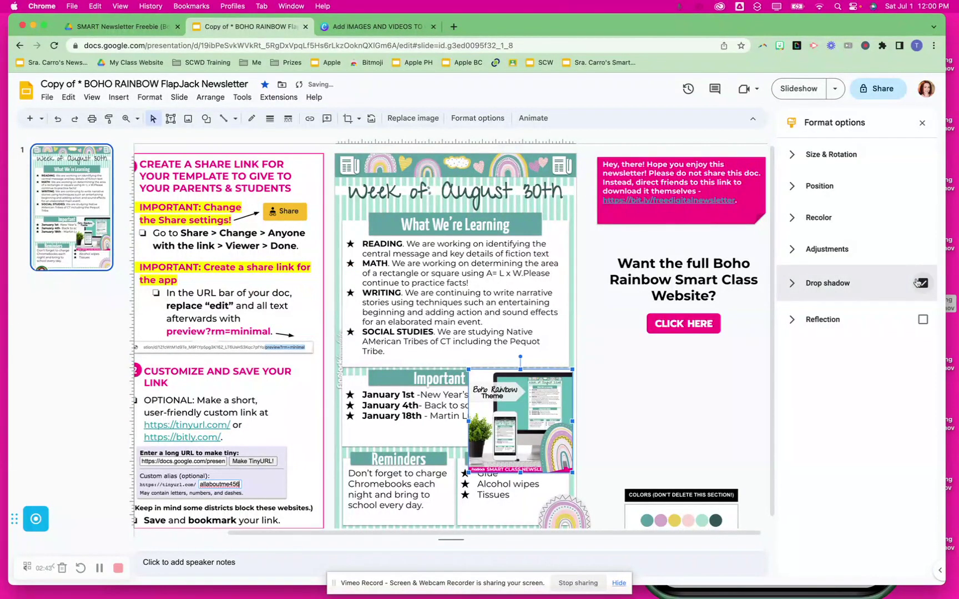
click(923, 319)
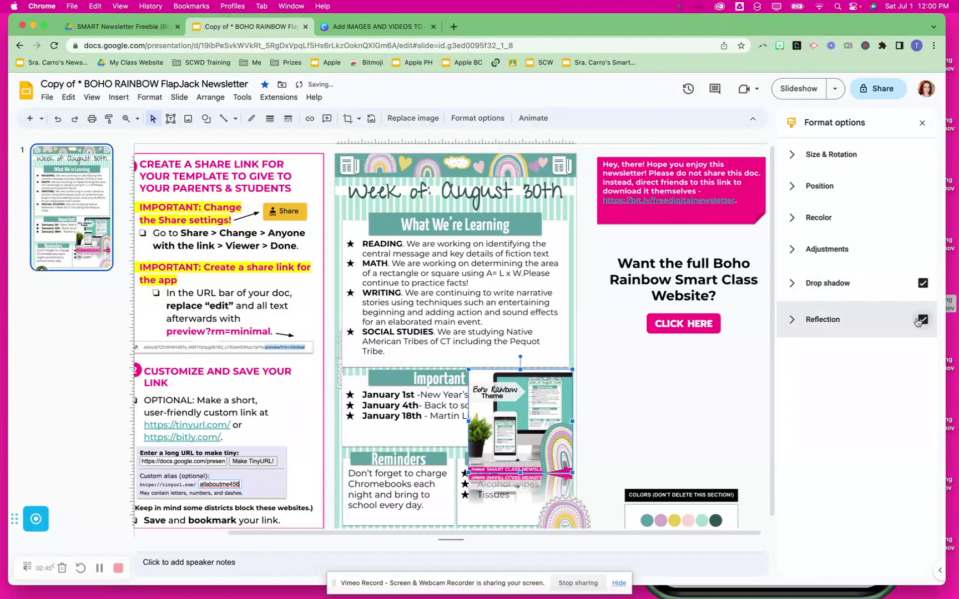
click(923, 320)
click(924, 284)
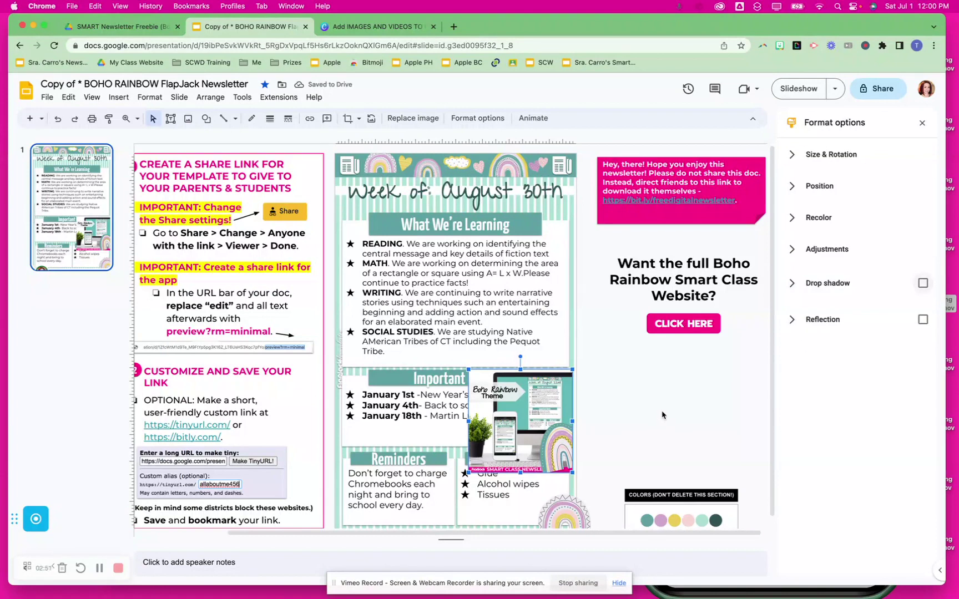
Step: Delete the preview image and switch to the SMART Newsletter Freebie PDF in Drive
key(Delete)
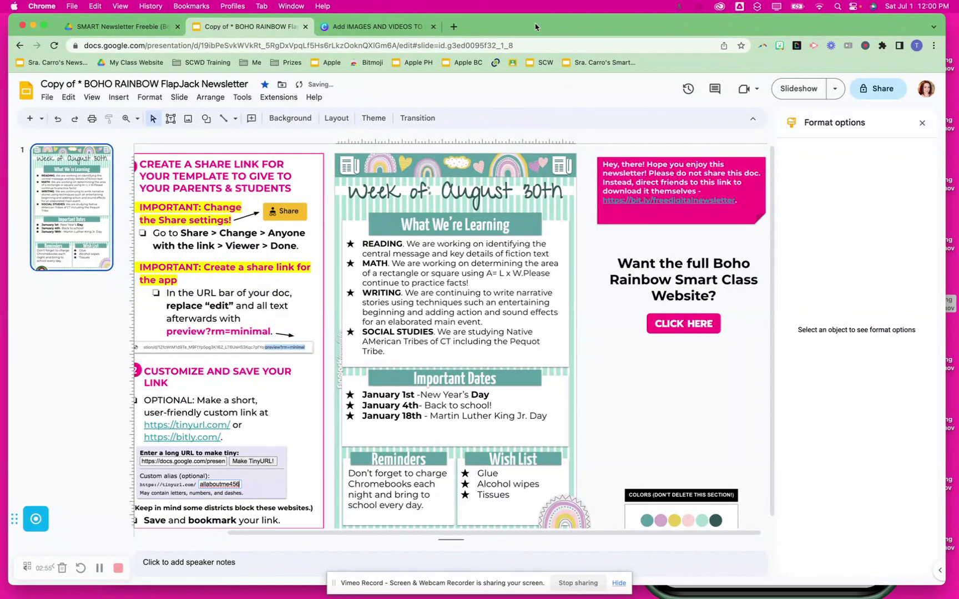
drag(145, 32, 166, 31)
click(166, 32)
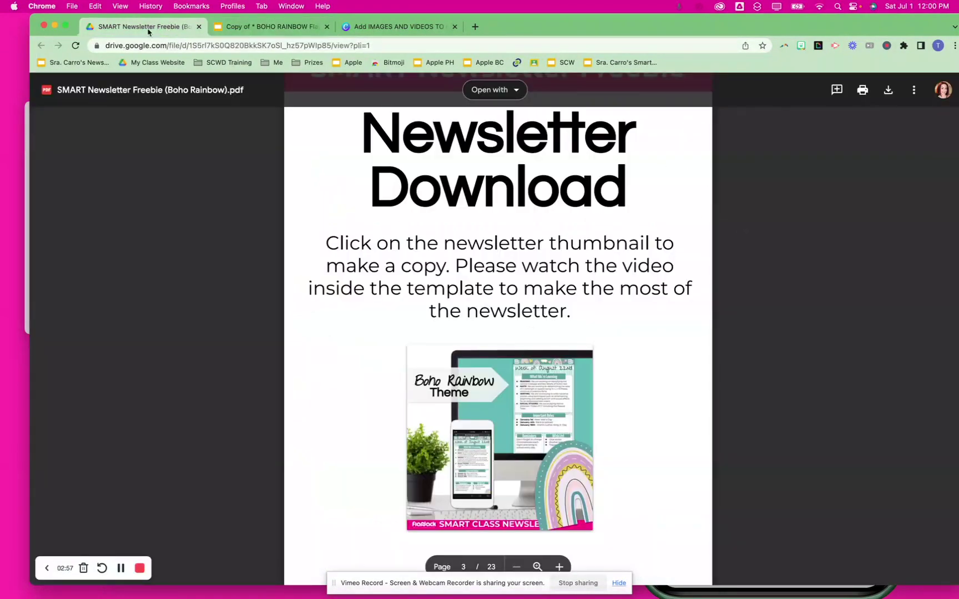
click(367, 32)
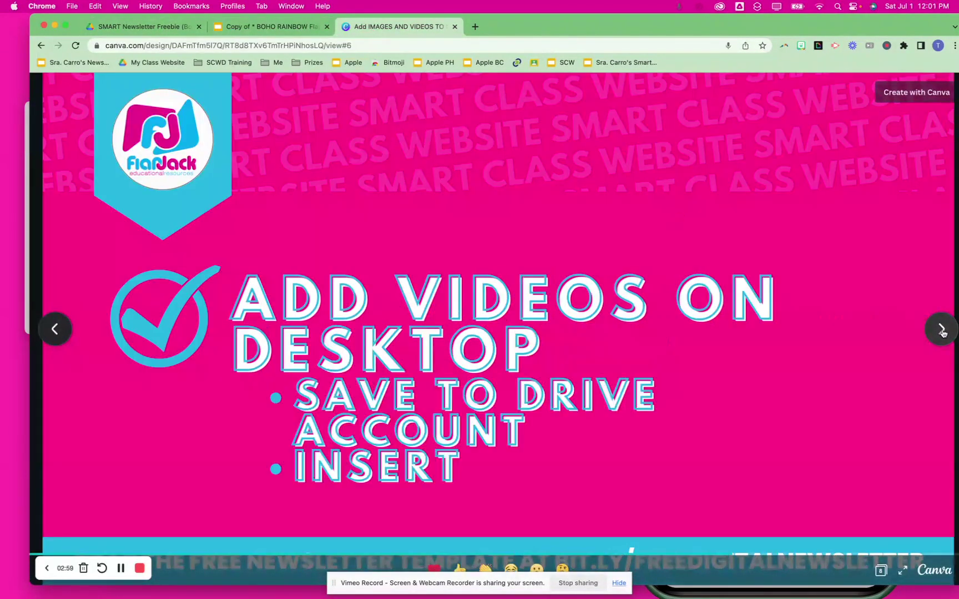
Step: Advance Canva to the 'Add Videos on Desktop' slide, then return to the Boho Rainbow newsletter
click(942, 330)
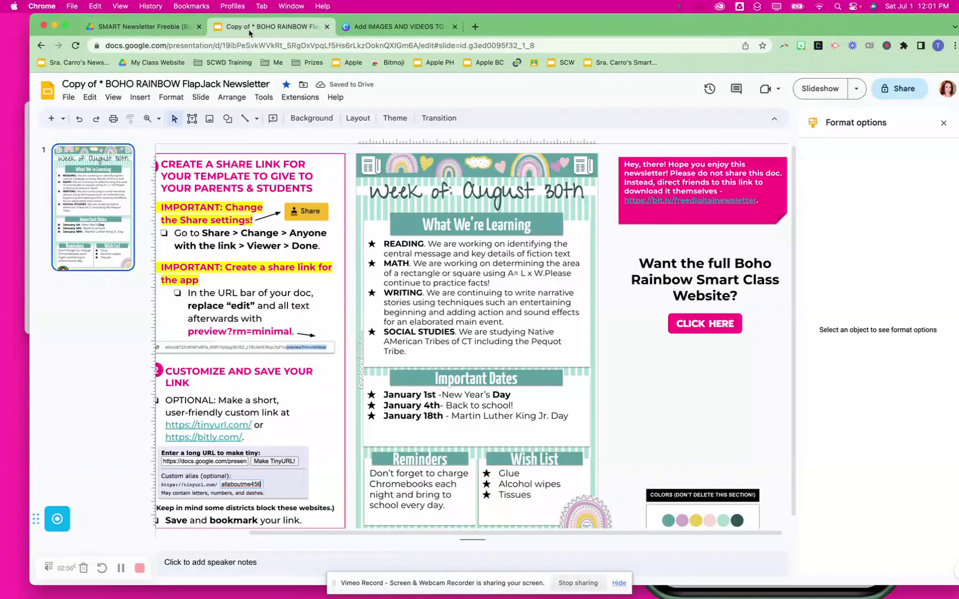
click(249, 32)
Step: Upload Smart Newsletter Freebie.mp4 from Finder into the My Class Website Drive folder, then return to Slides
key(super+t)
click(158, 62)
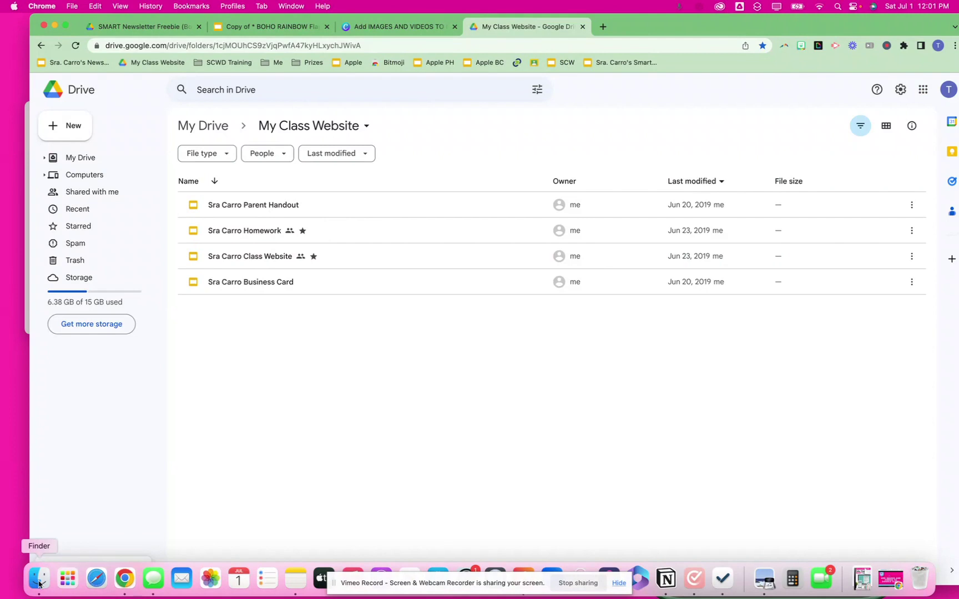
click(37, 580)
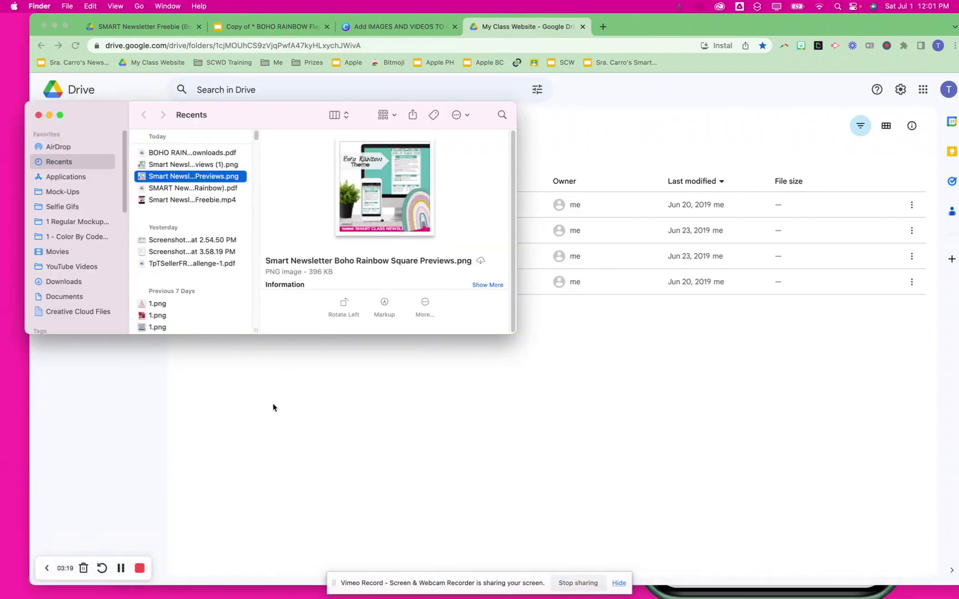
click(190, 201)
drag(190, 201, 413, 466)
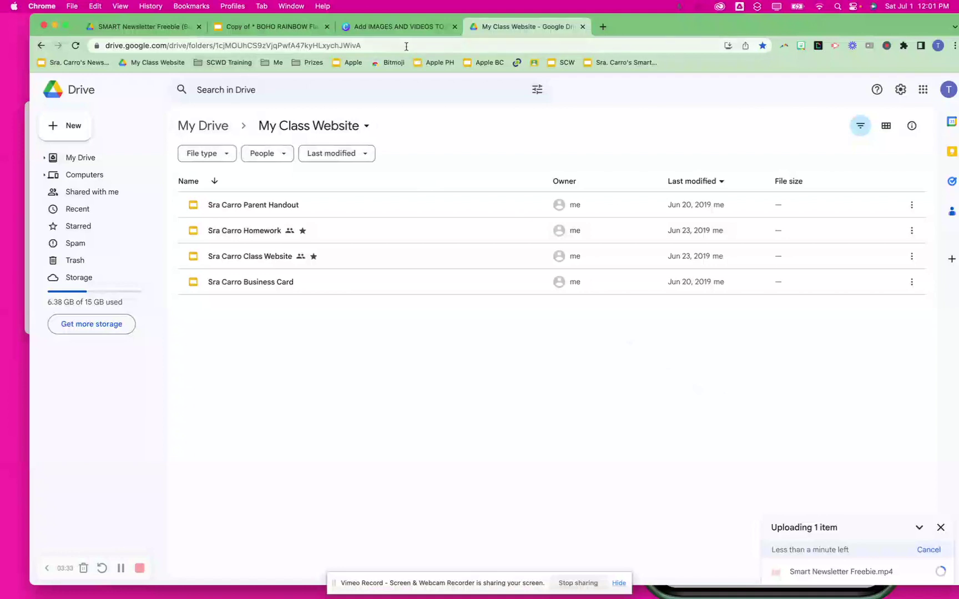
click(291, 27)
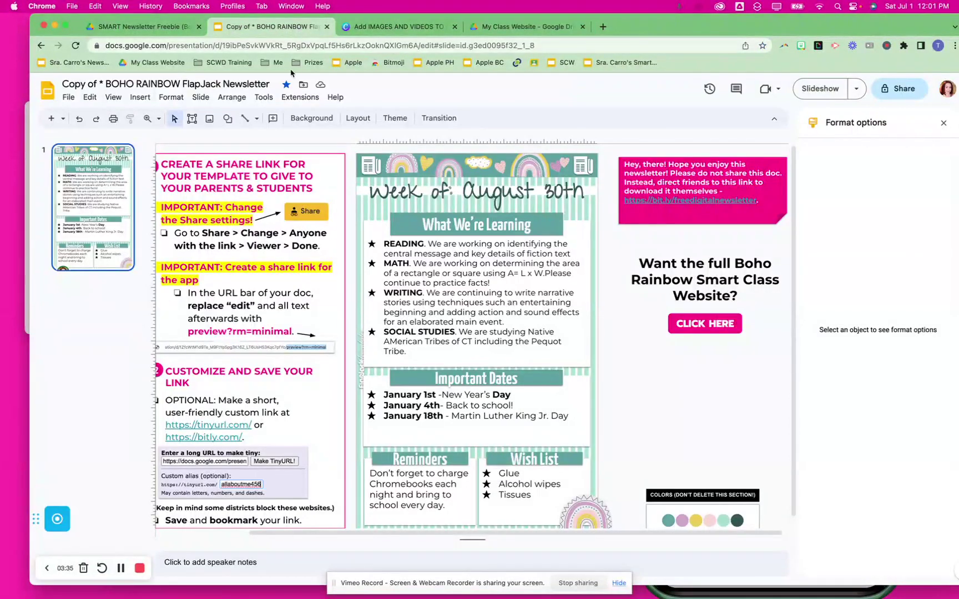
Step: Insert the Emoji-Stop-Motion video from Google Drive's Recent list onto the newsletter
click(145, 101)
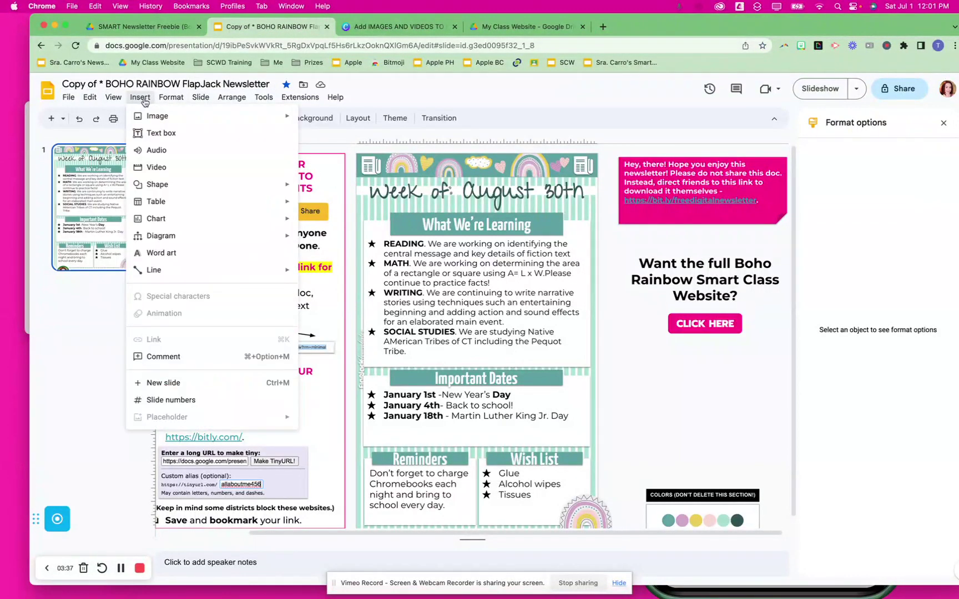
click(165, 167)
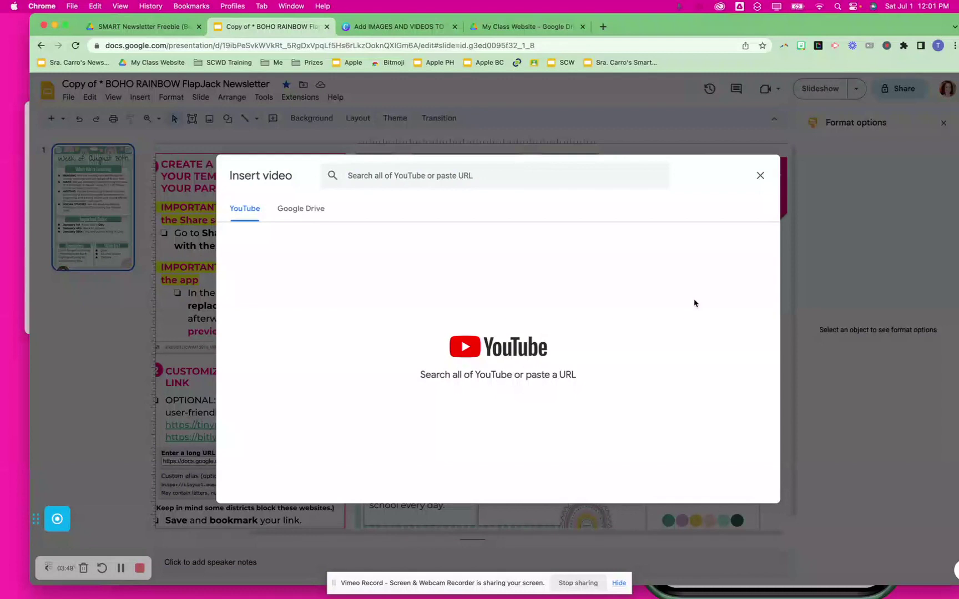
click(310, 213)
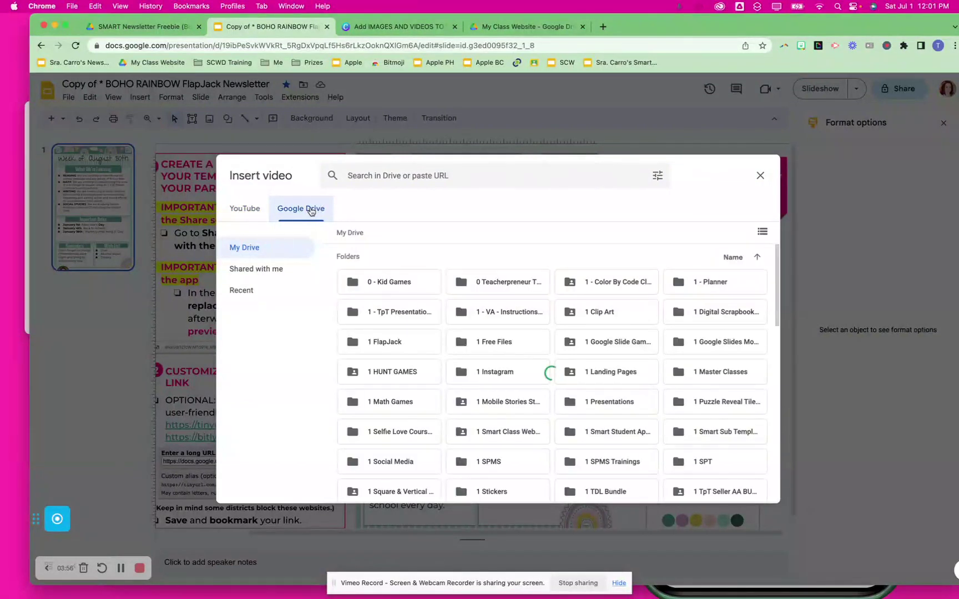
click(253, 291)
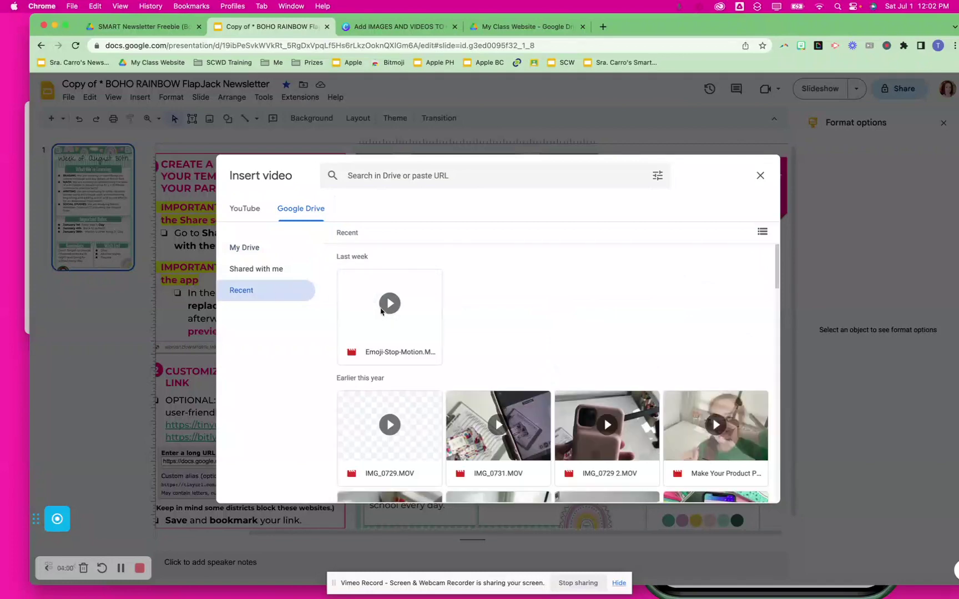
double_click(358, 310)
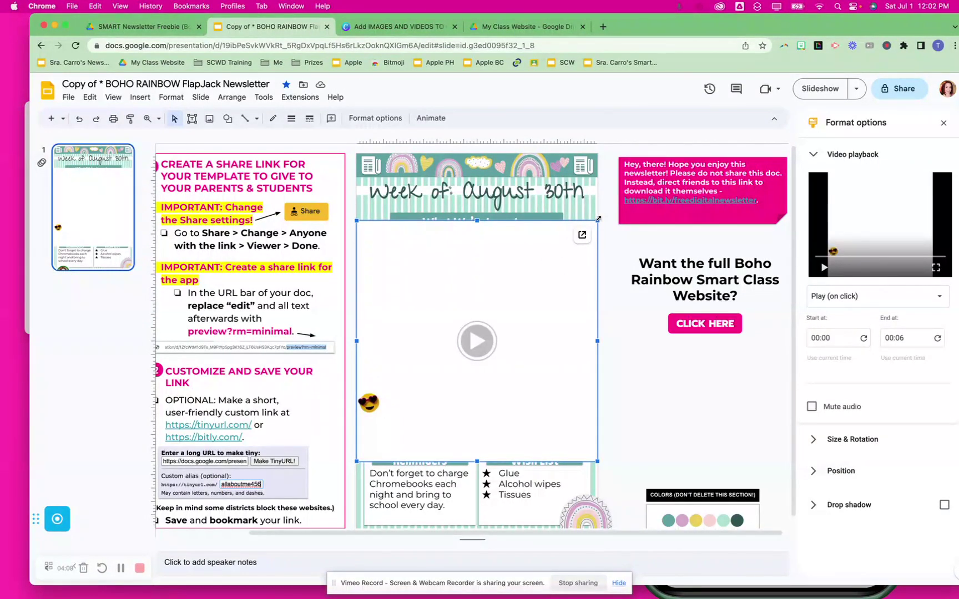
Step: Keep the video playing on click from 00:00 to 00:06 and give it a drop shadow
click(838, 340)
click(935, 301)
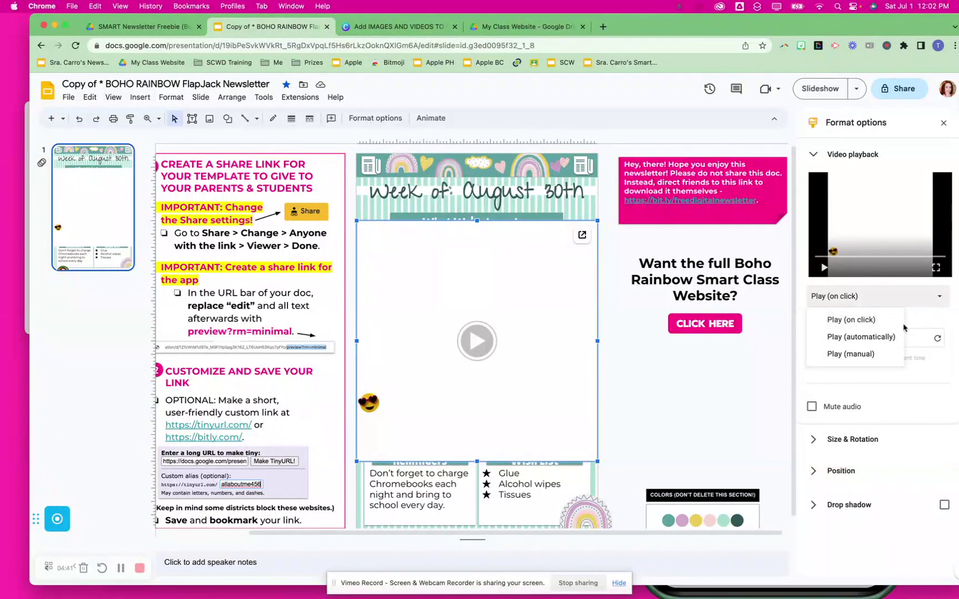
click(942, 324)
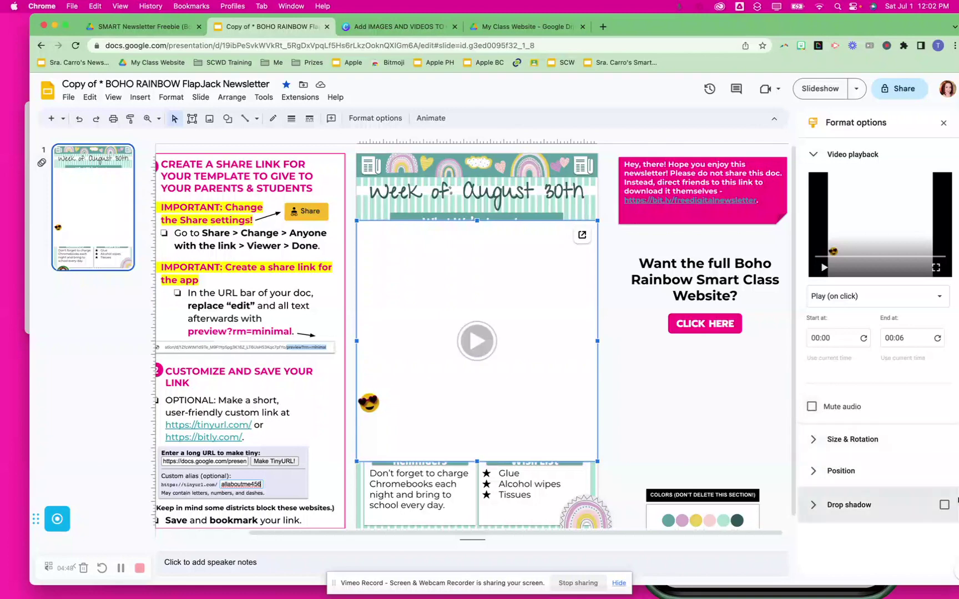
click(945, 505)
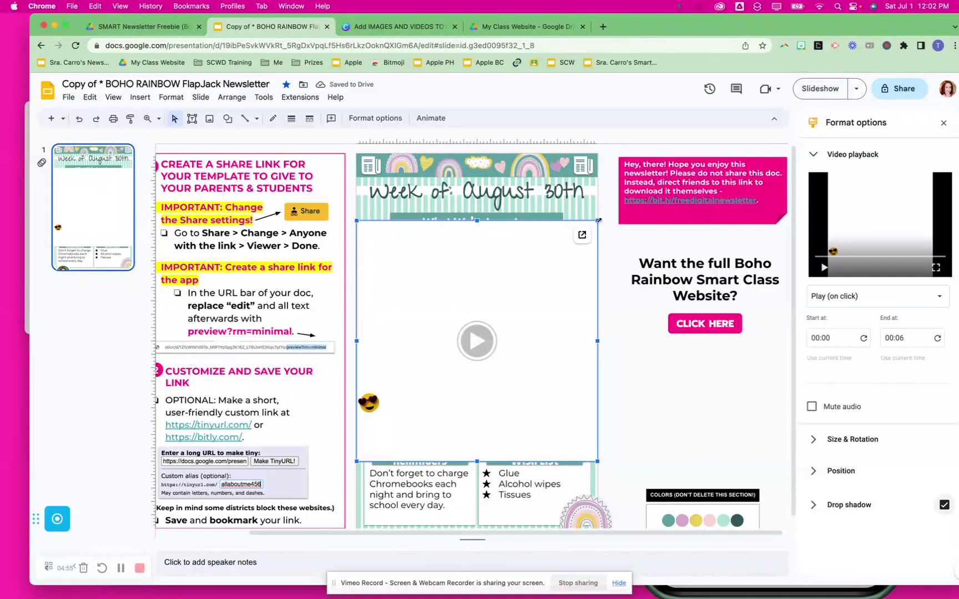
Step: Shrink the embedded video and place it in the Wish List box beside its list items
drag(598, 220, 466, 352)
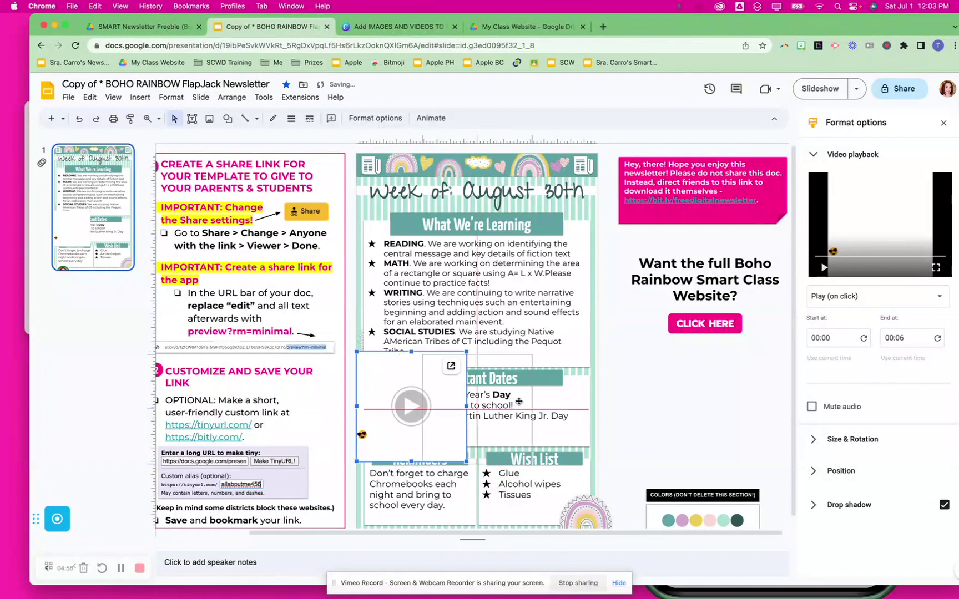
drag(581, 444, 560, 471)
mouse_move(500, 590)
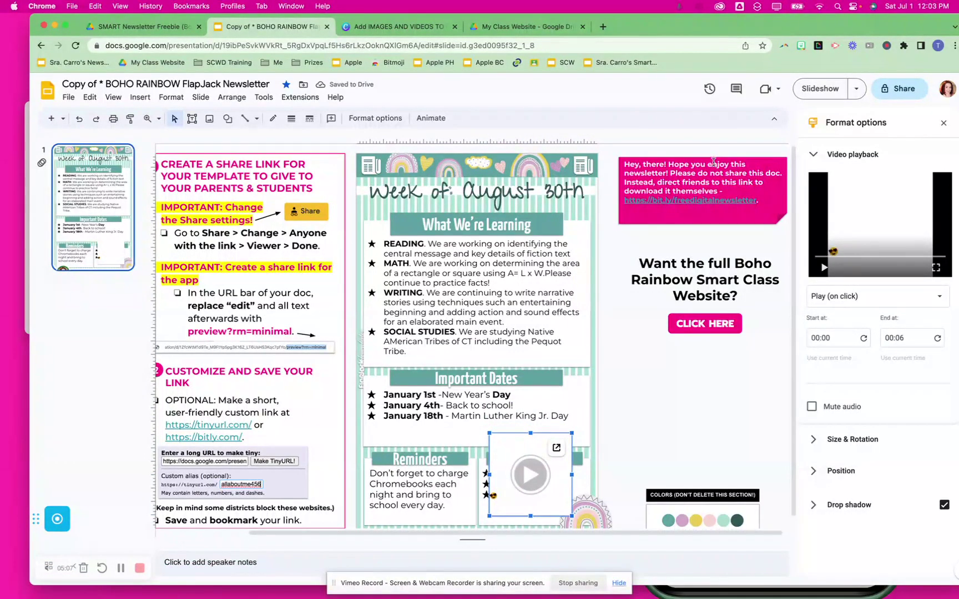
click(440, 45)
Step: Open the newsletter's 'preview?rm=minimal' link, play the Wish List video, then return to Canva
click(423, 47)
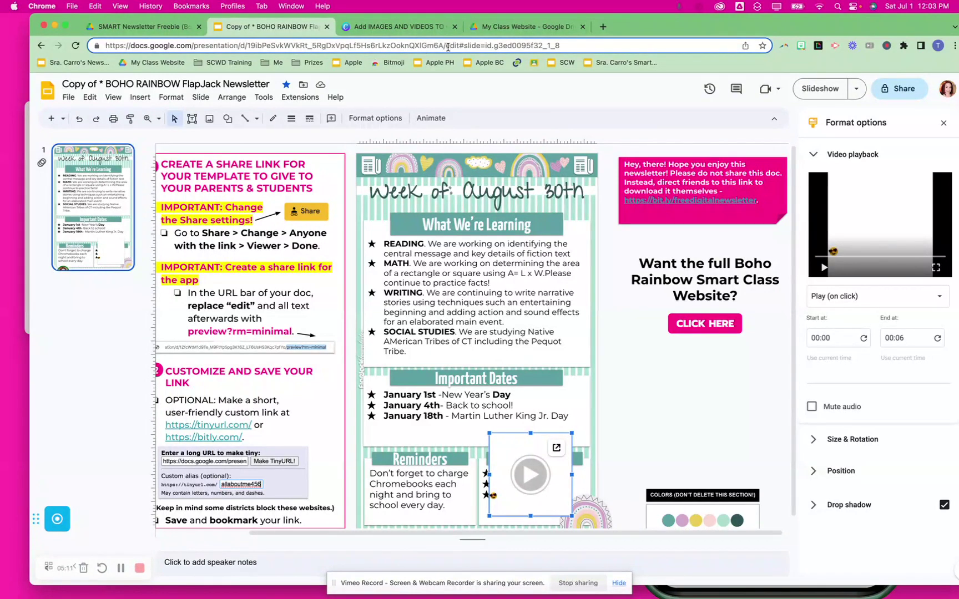
drag(444, 45, 601, 47)
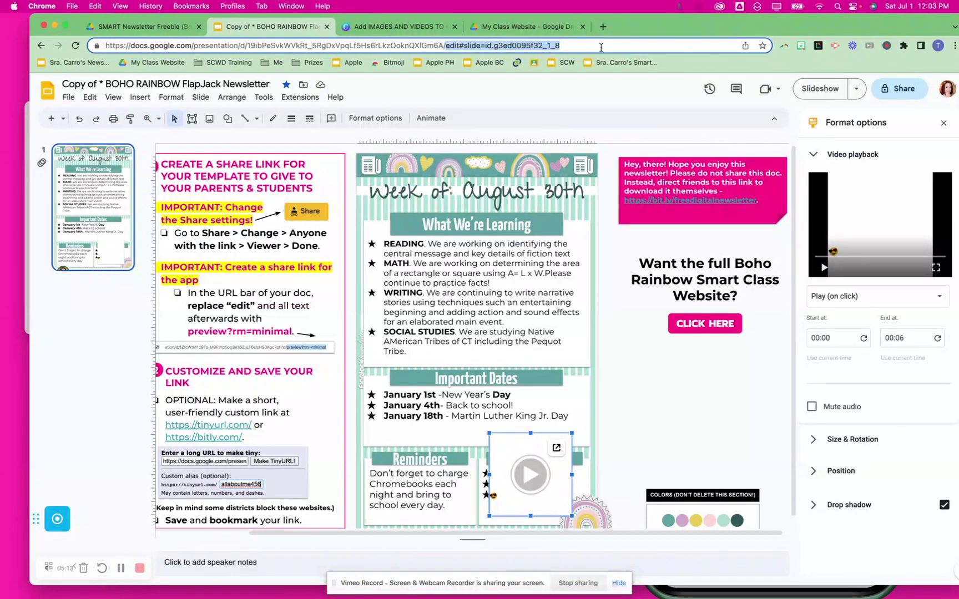
text(prev)
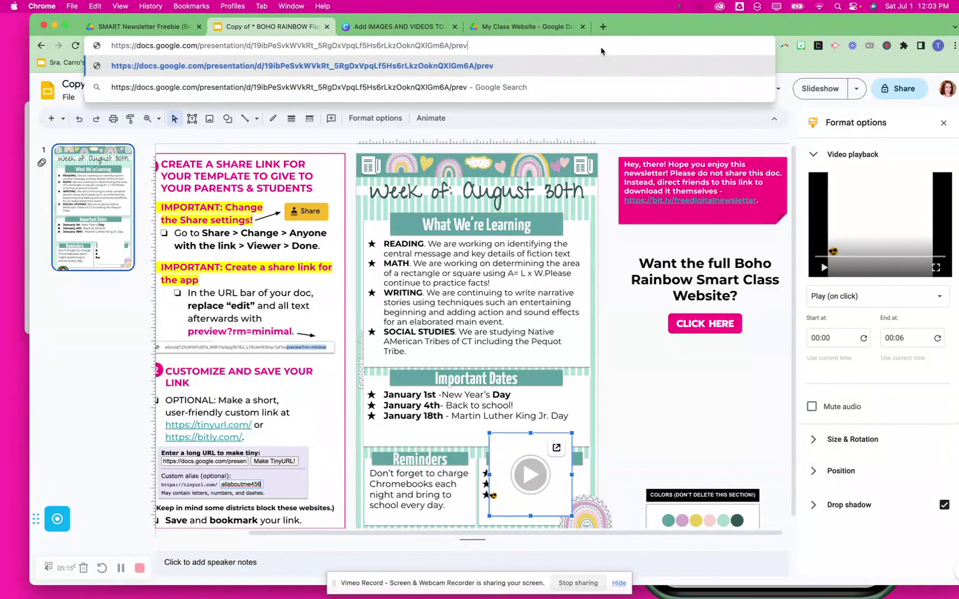
text(iew?rm=minimal)
key(Return)
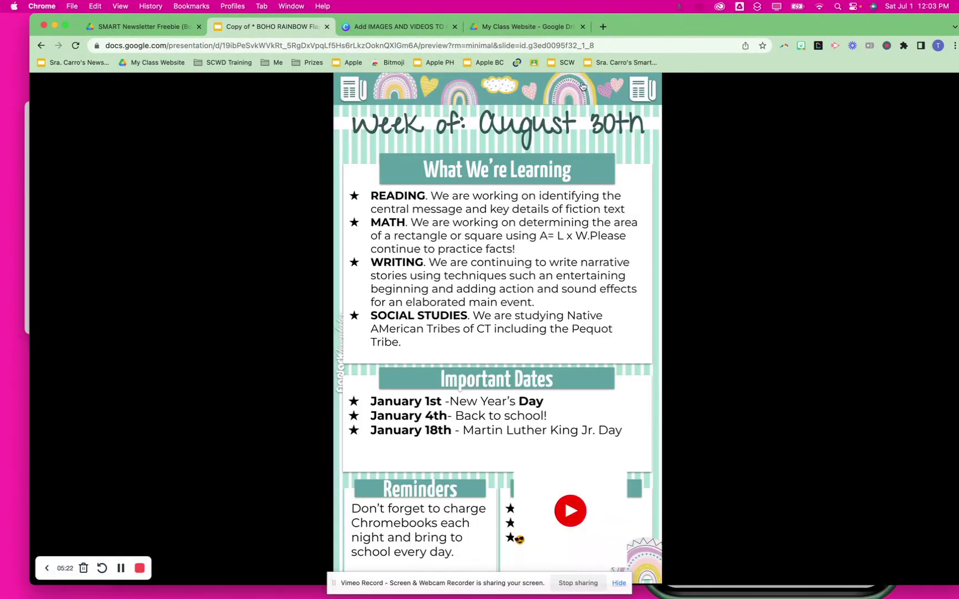
click(572, 509)
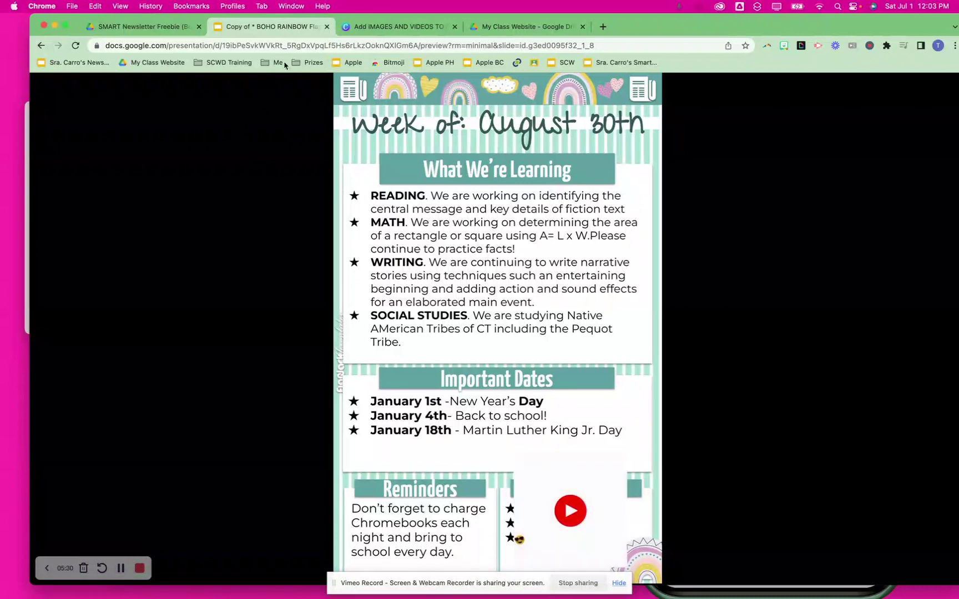
click(394, 28)
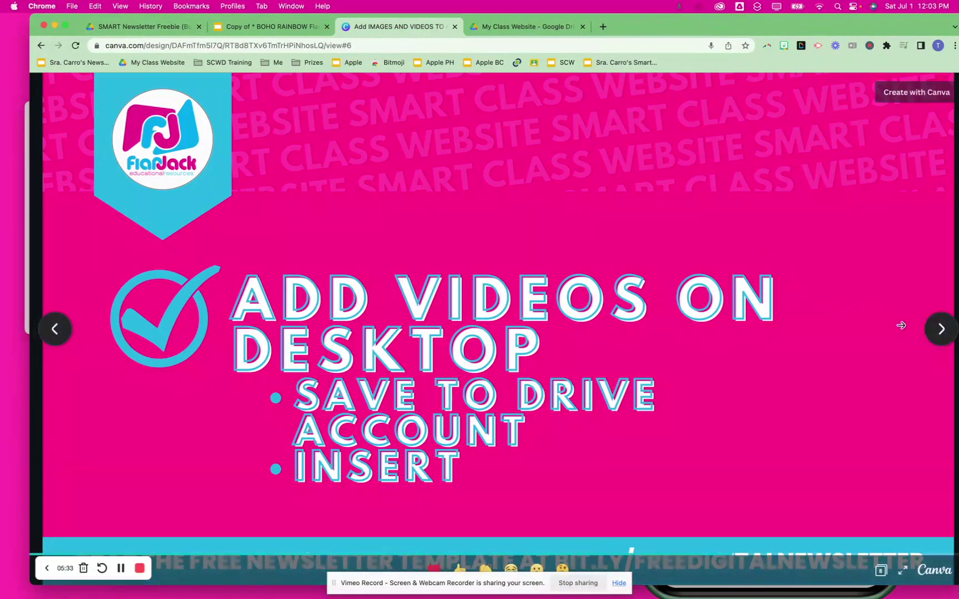
Step: Advance past the DM Me thank-you slide to the Facebook Group slide
click(942, 337)
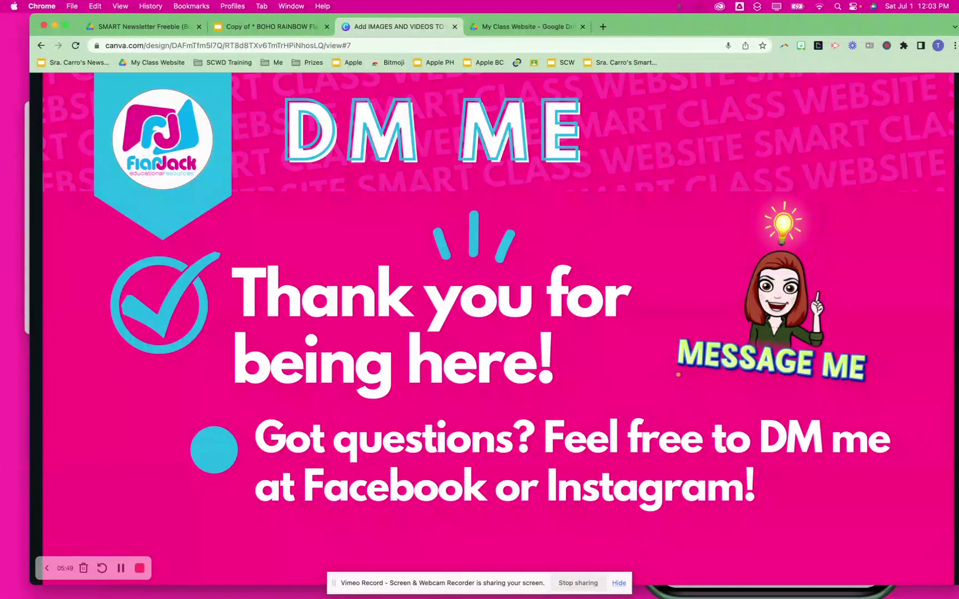
click(947, 328)
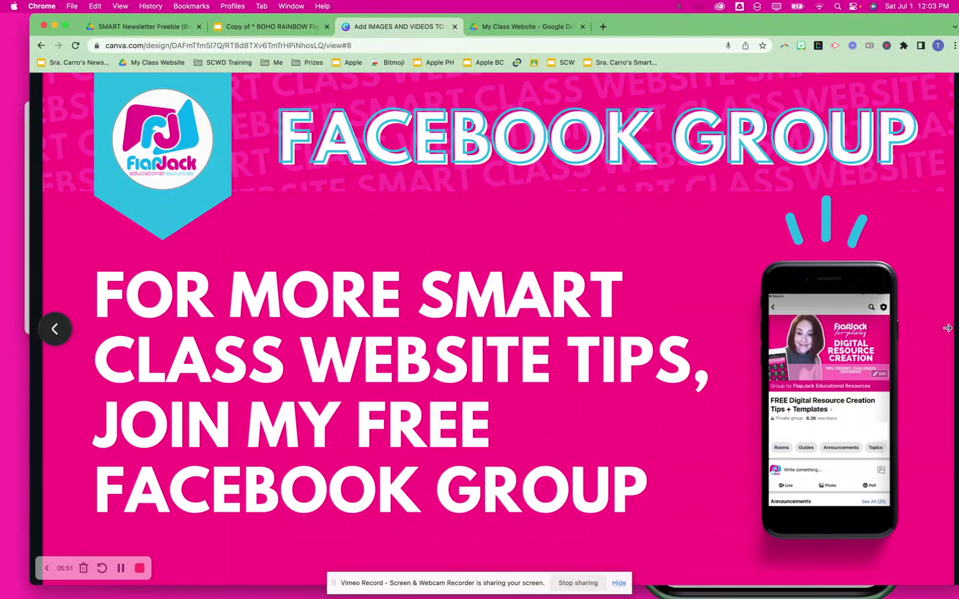